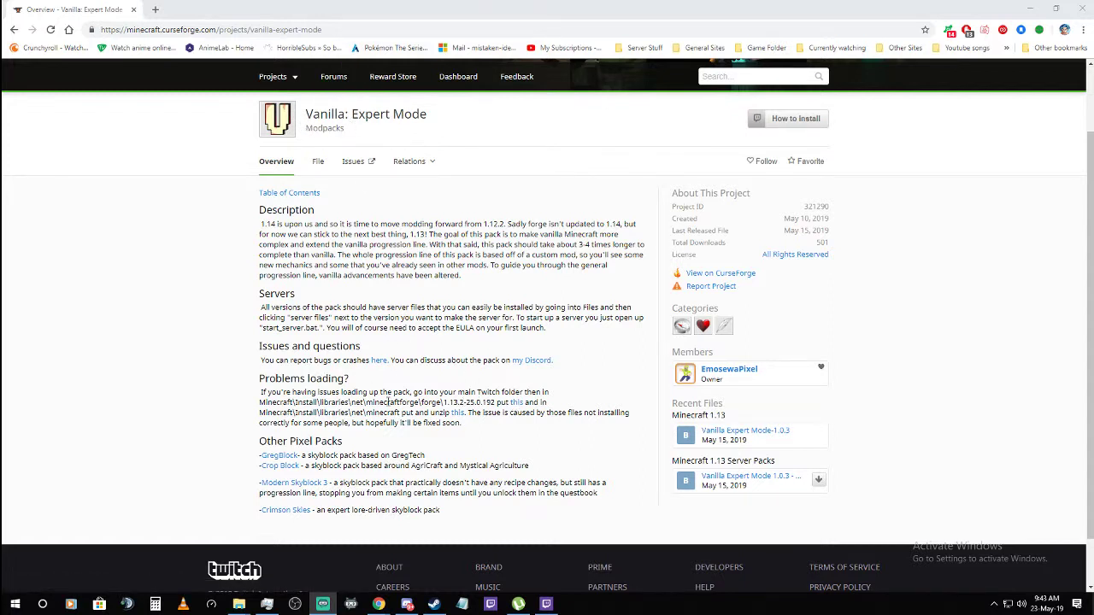
Open the forge client file link in a new tab from the Vanilla: Expert Mode page.
{"action": "left_click", "coordinate": [516, 404]}
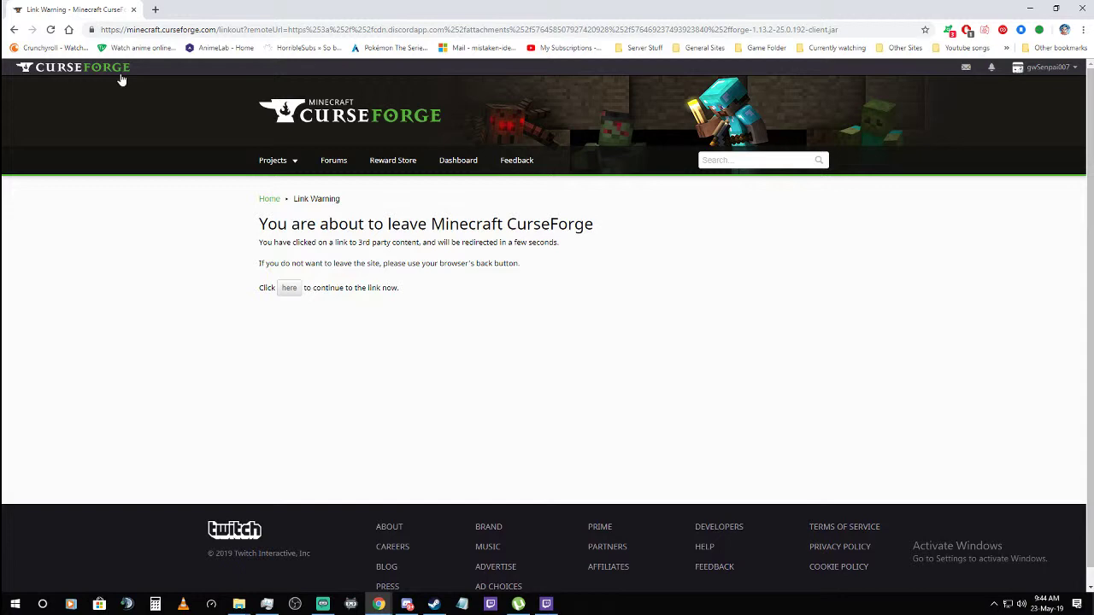
{"action": "left_click", "coordinate": [13, 29]}
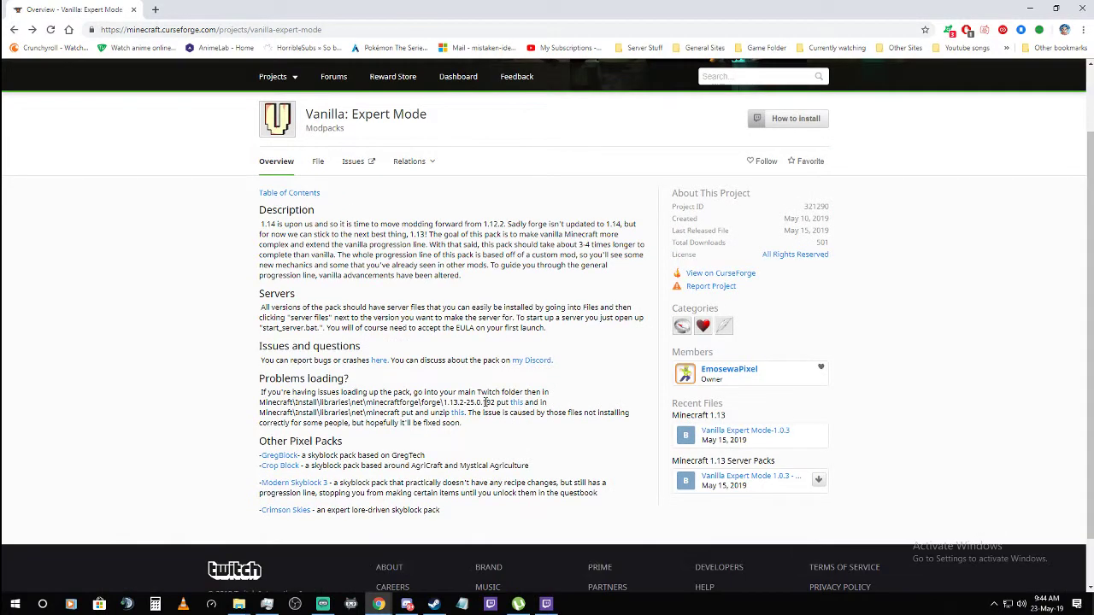
{"action": "right_click", "coordinate": [518, 409]}
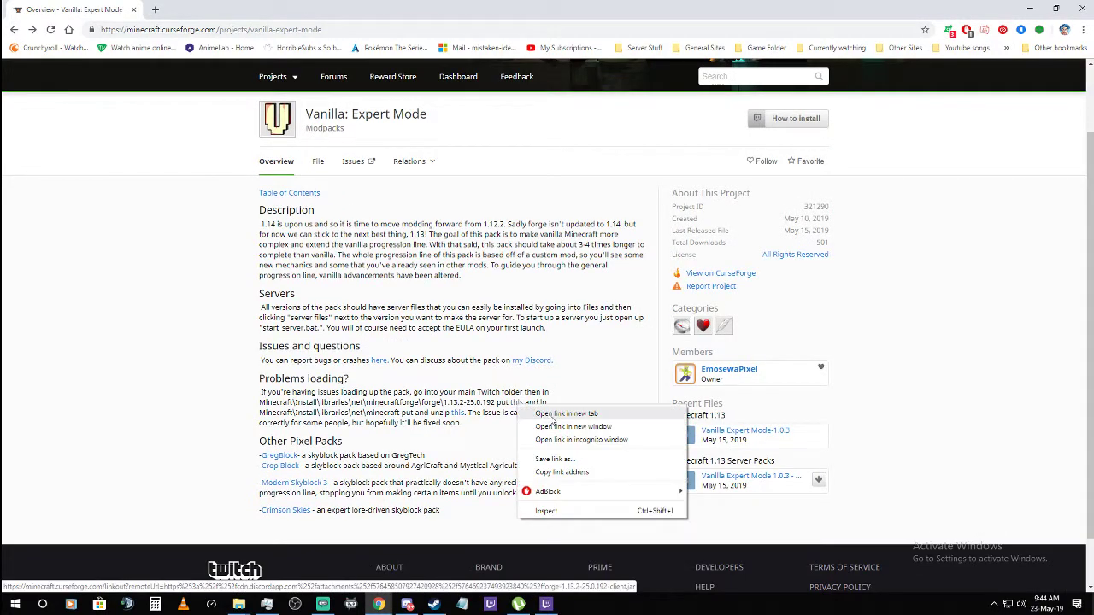
{"action": "left_click", "coordinate": [556, 417]}
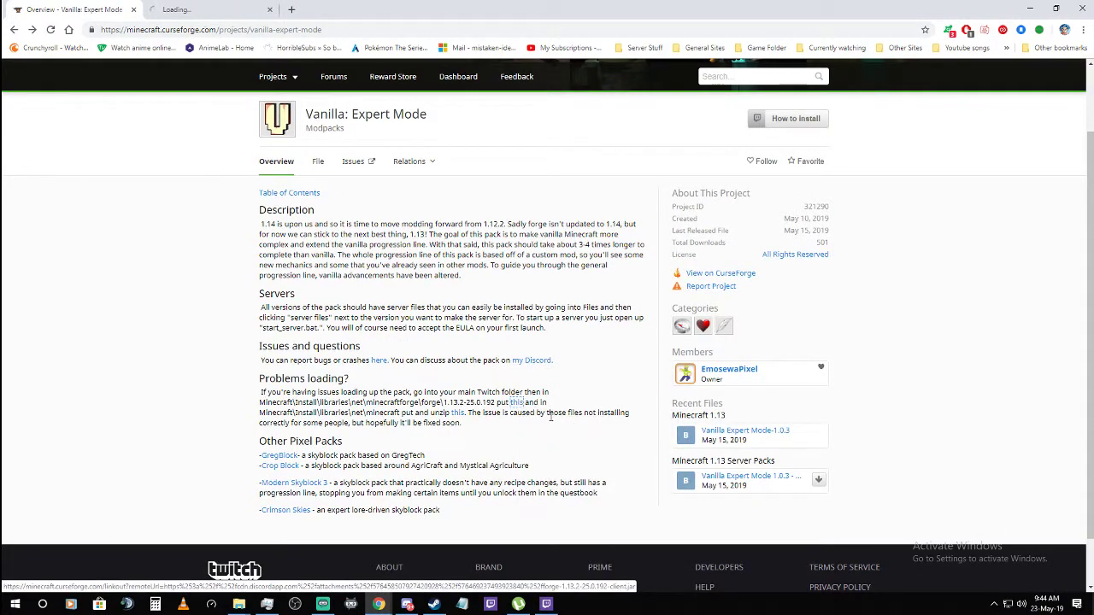
{"action": "left_click", "coordinate": [215, 12]}
Continue past the link warning, cancel saving the forge client jar, and return to the Overview.
{"action": "mouse_move", "coordinate": [273, 161]}
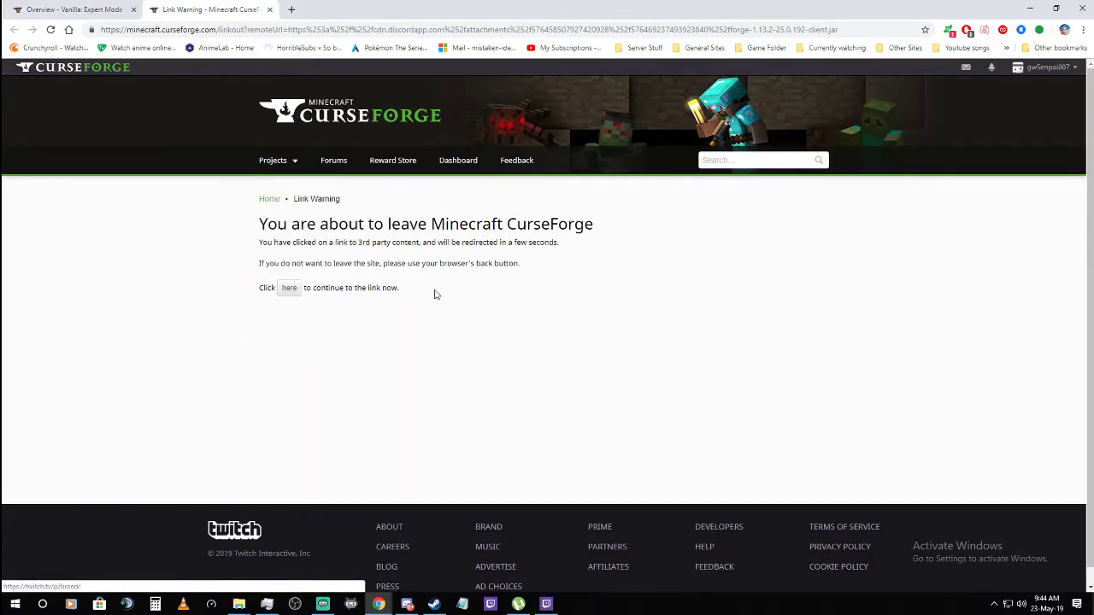
{"action": "left_click", "coordinate": [289, 294]}
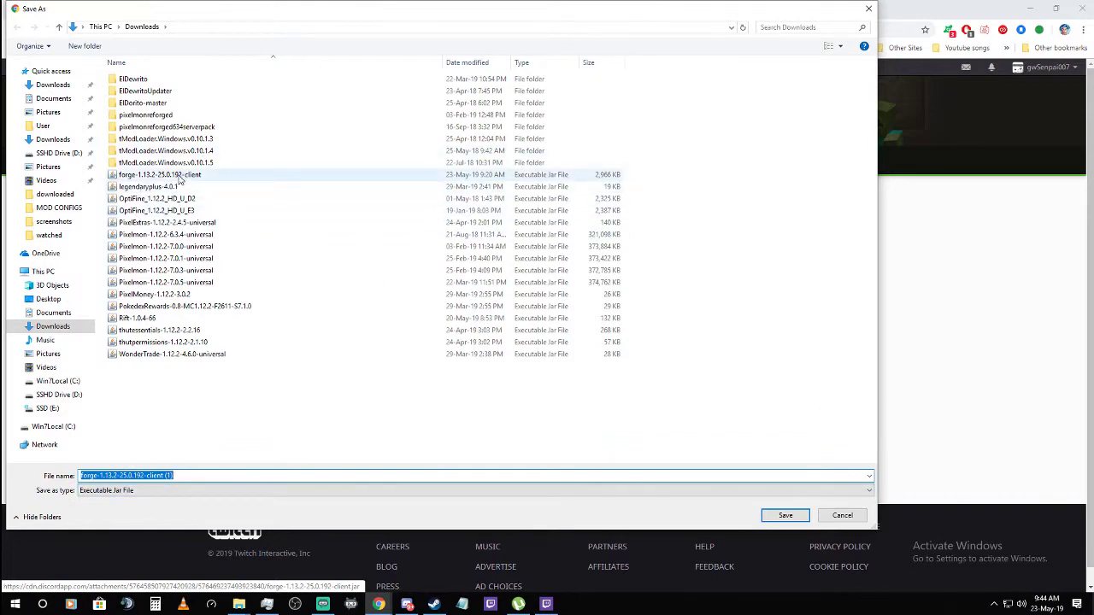
{"action": "left_click", "coordinate": [842, 516]}
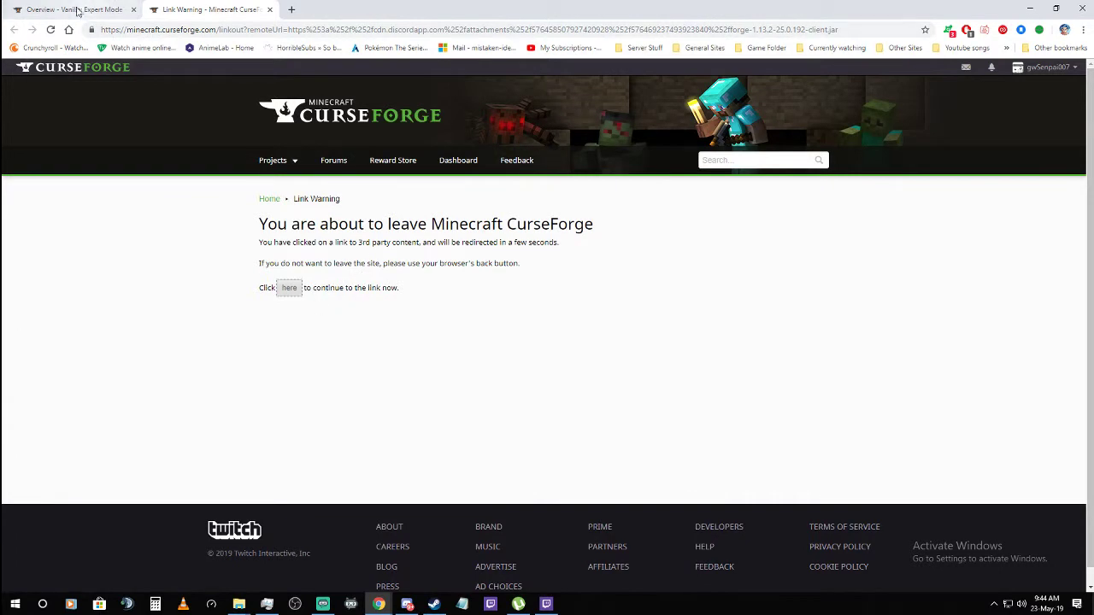
{"action": "left_click", "coordinate": [74, 9]}
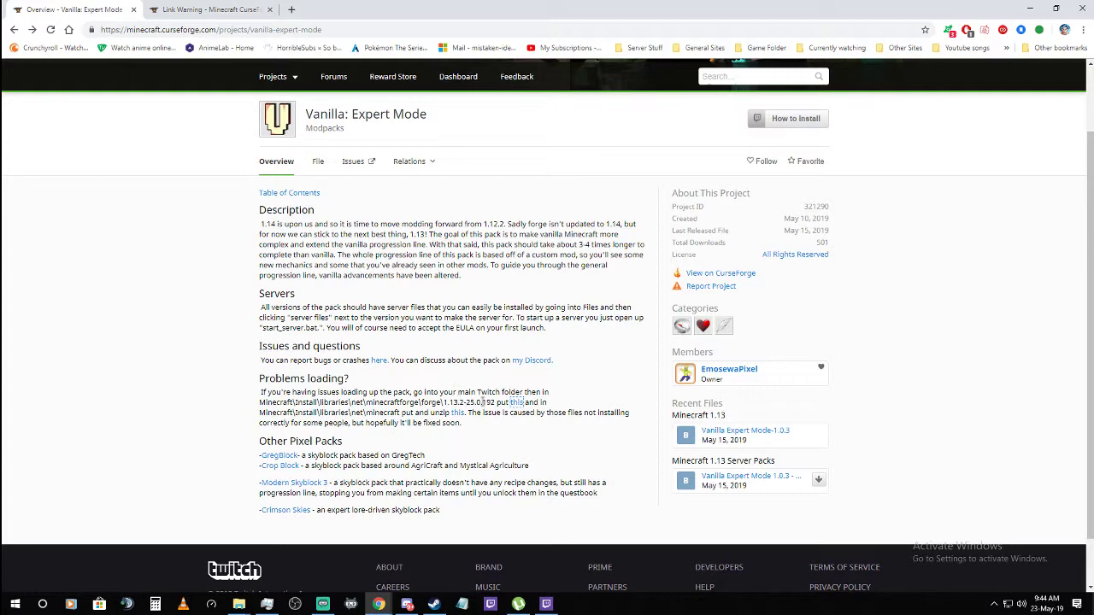
Bring the Minecraft folder window forward and browse into Install\libraries\net.
{"action": "mouse_move", "coordinate": [242, 605]}
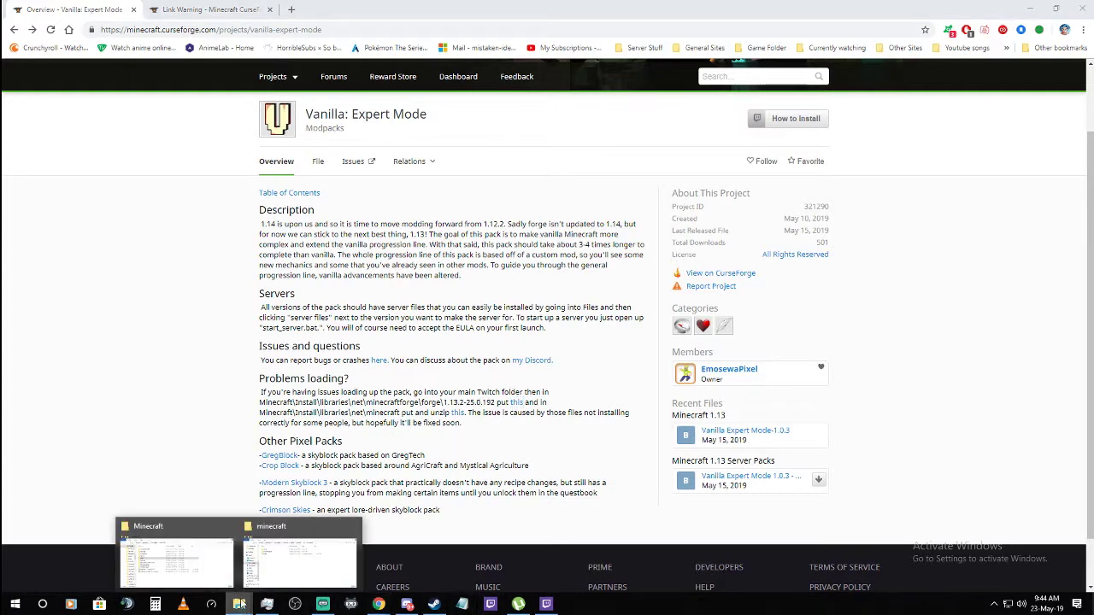
{"action": "mouse_move", "coordinate": [199, 564]}
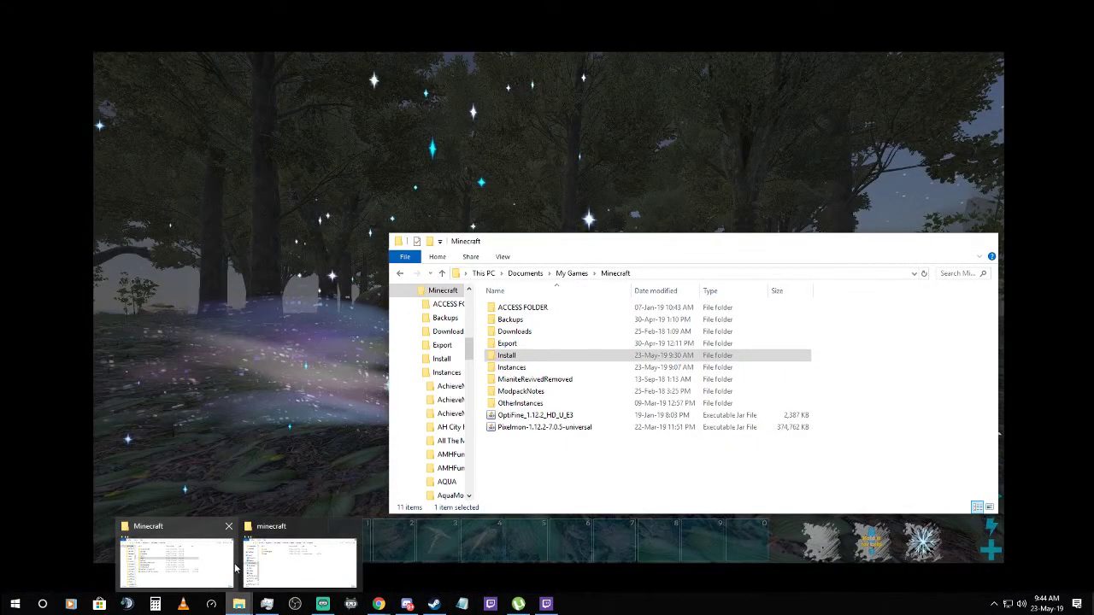
{"action": "mouse_move", "coordinate": [287, 570]}
{"action": "left_click", "coordinate": [213, 563]}
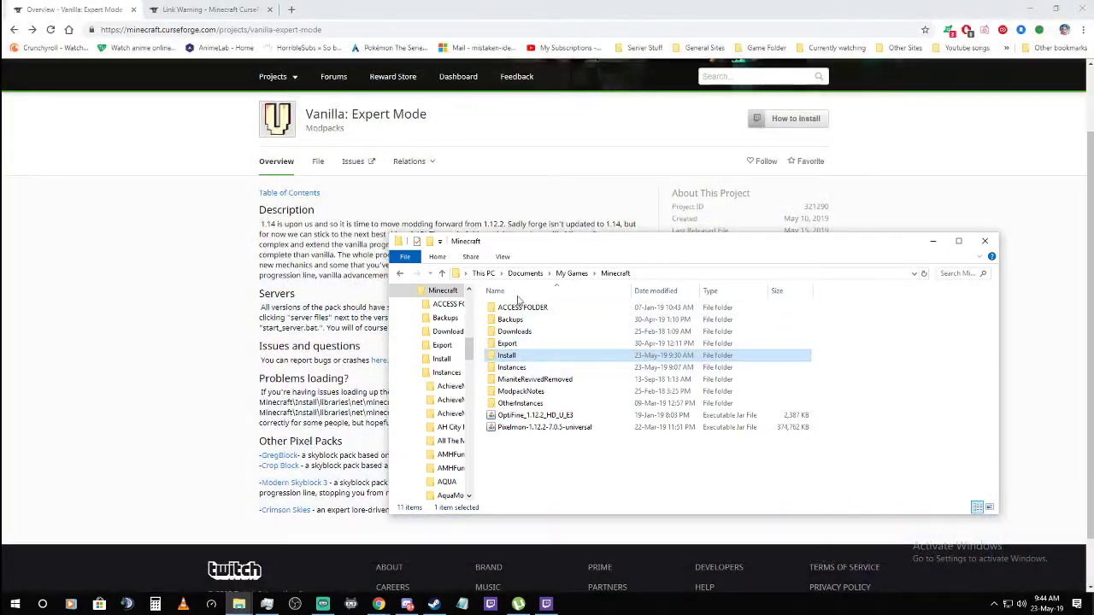
{"action": "left_click_drag", "start_coordinate": [551, 248], "coordinate": [255, 99]}
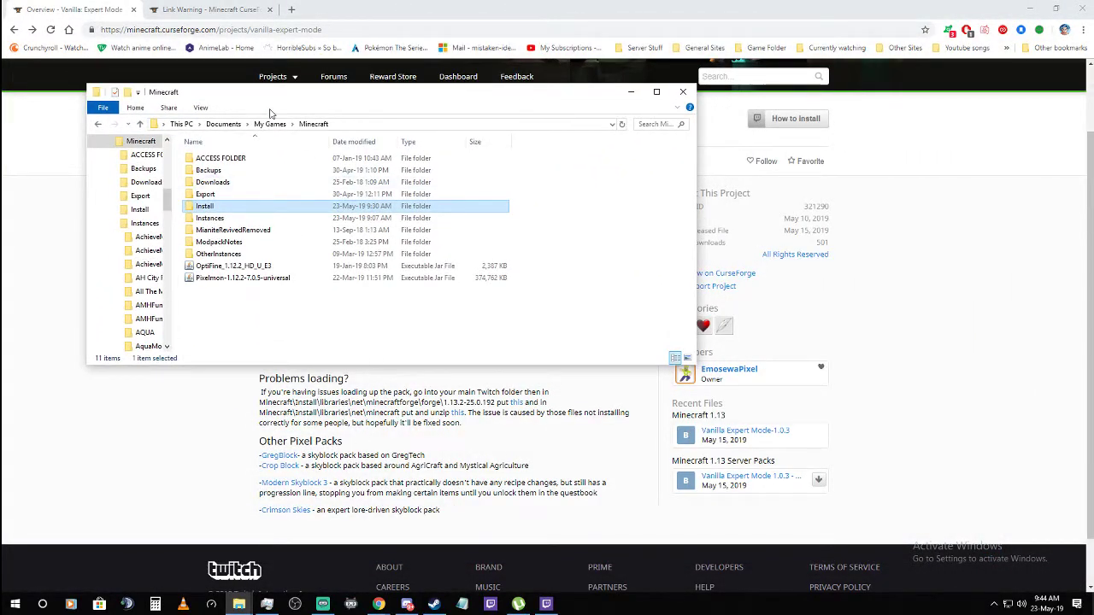
{"action": "double_click", "coordinate": [206, 209]}
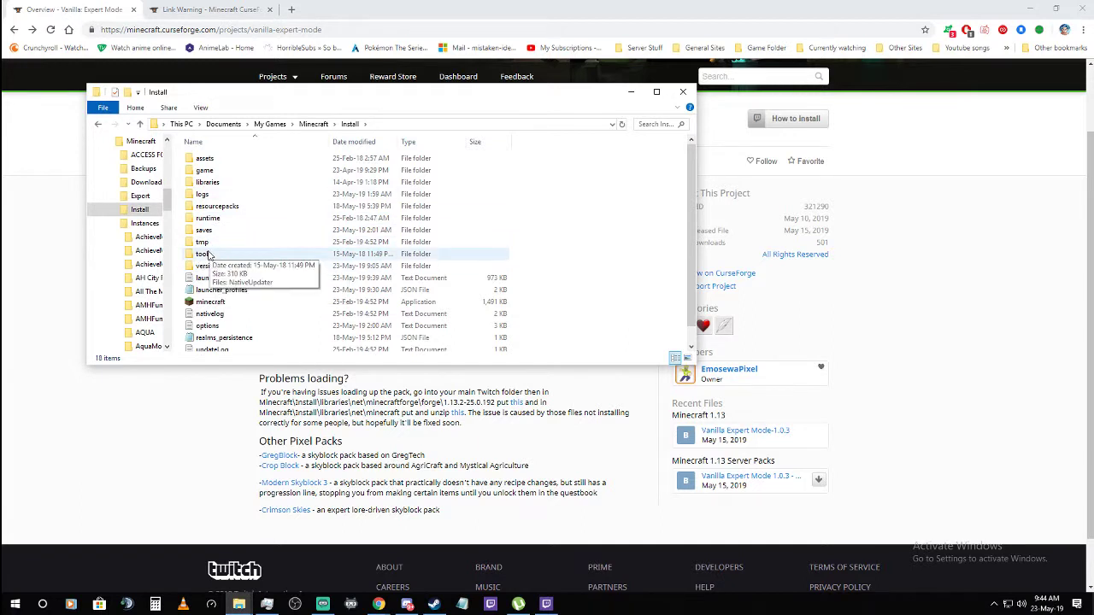
{"action": "double_click", "coordinate": [211, 182]}
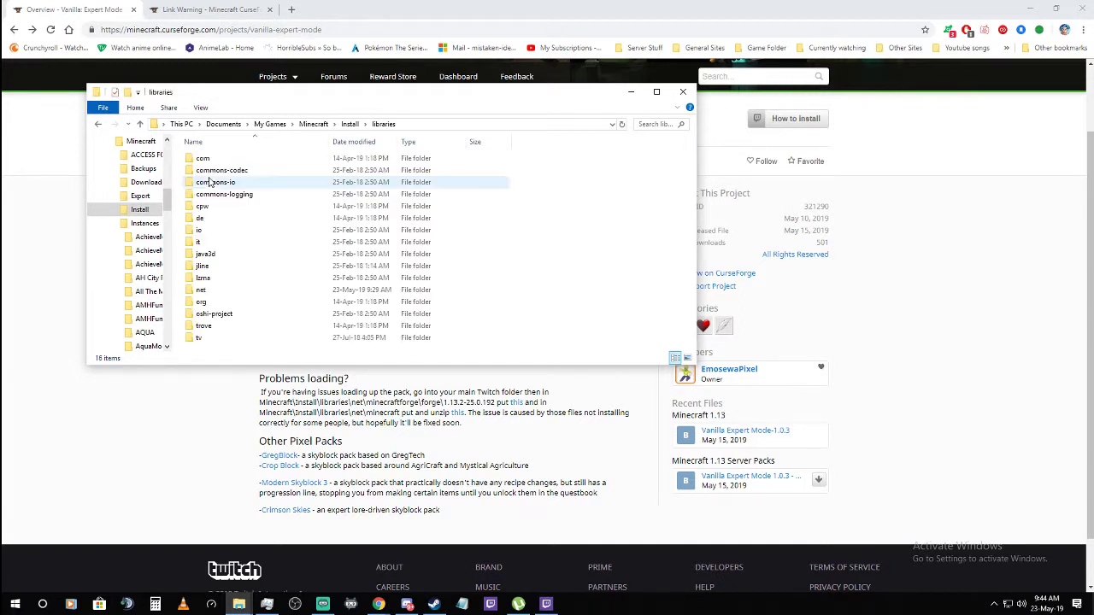
{"action": "double_click", "coordinate": [203, 290]}
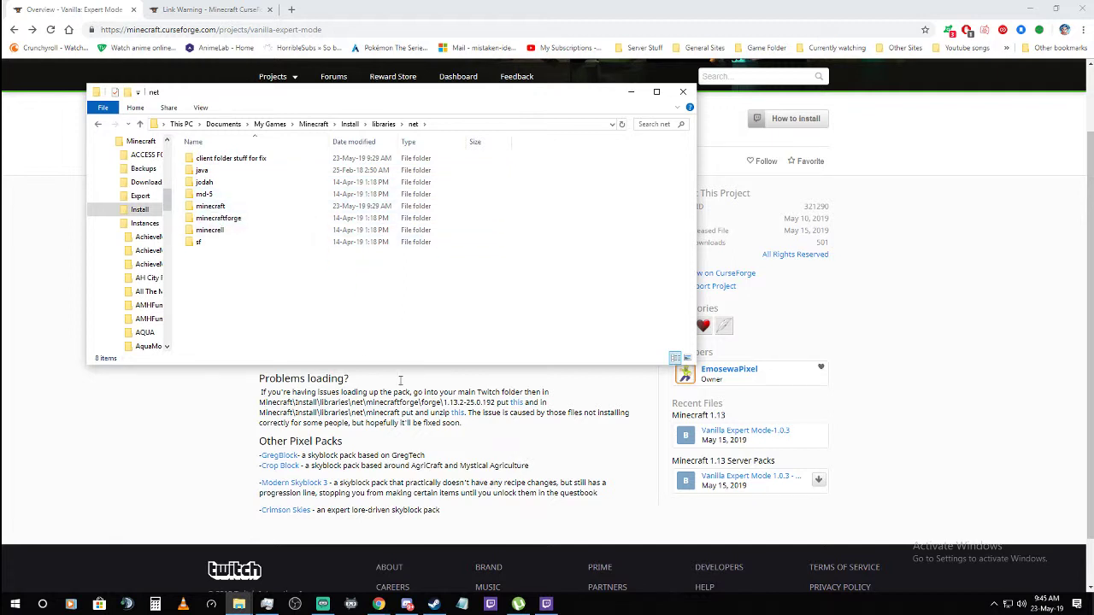
Check the forge 1.13.2-25.0.192 and 1.13.2-25.0.209 folders, then return to the net folder.
{"action": "double_click", "coordinate": [220, 219]}
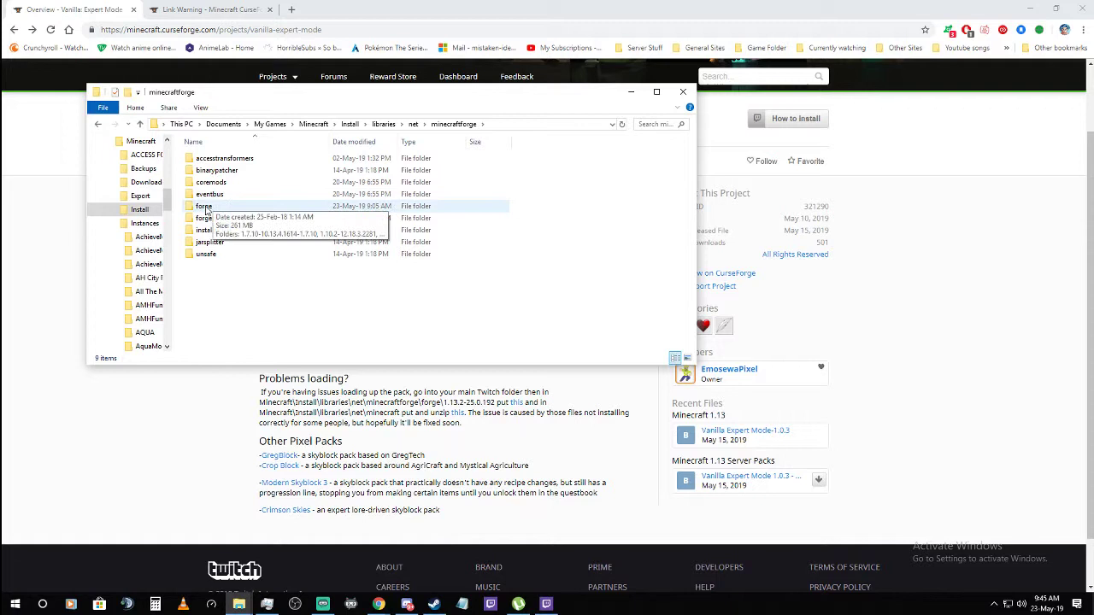
{"action": "double_click", "coordinate": [224, 207]}
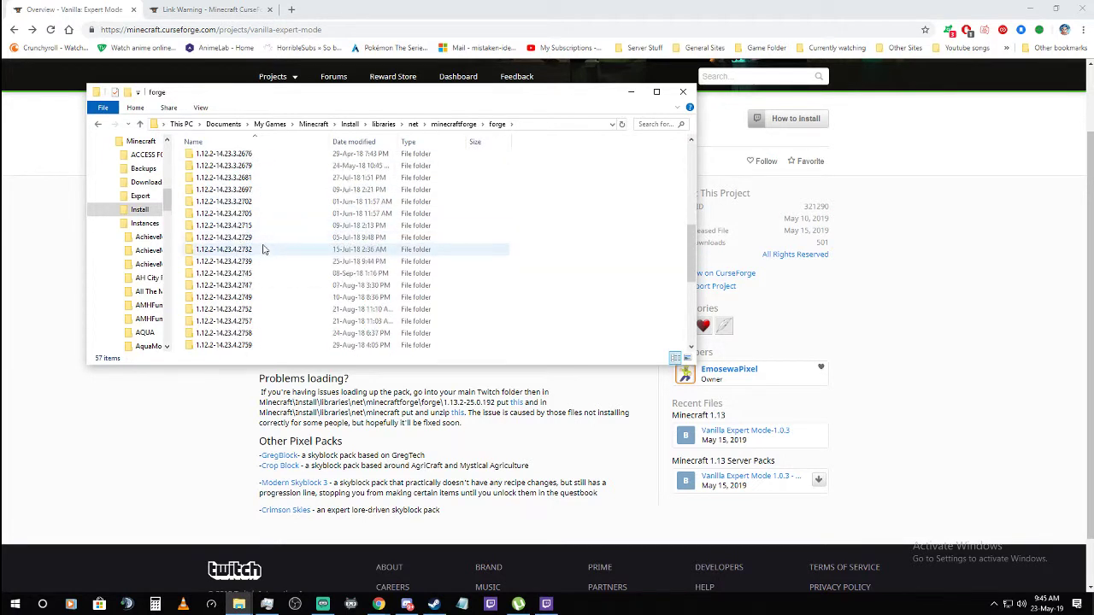
{"action": "scroll", "coordinate": [256, 265], "scroll_direction": "down", "scroll_amount": 5}
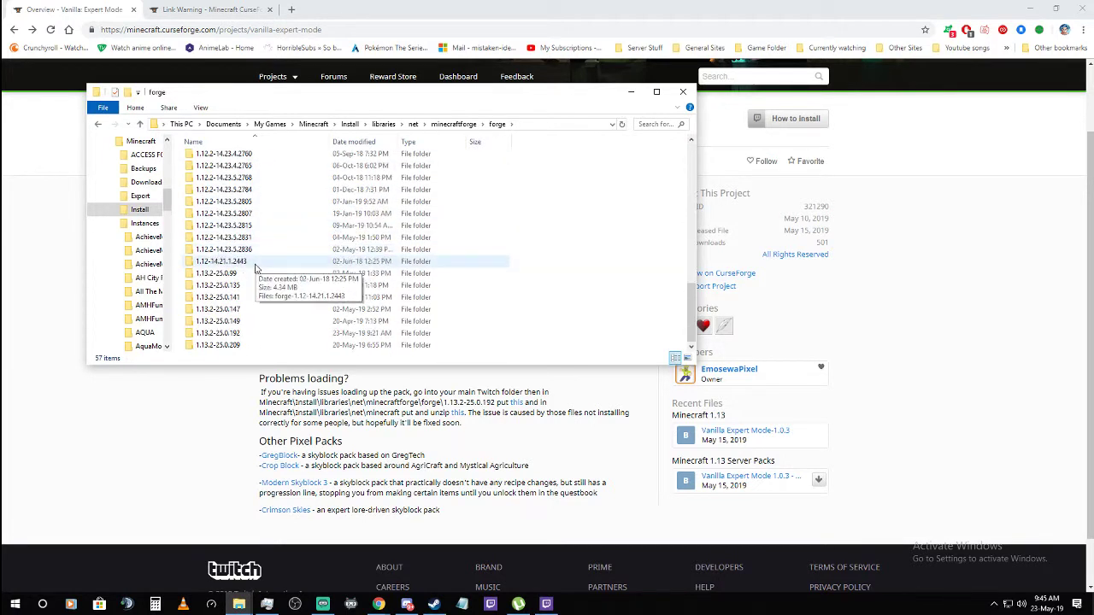
{"action": "double_click", "coordinate": [221, 333]}
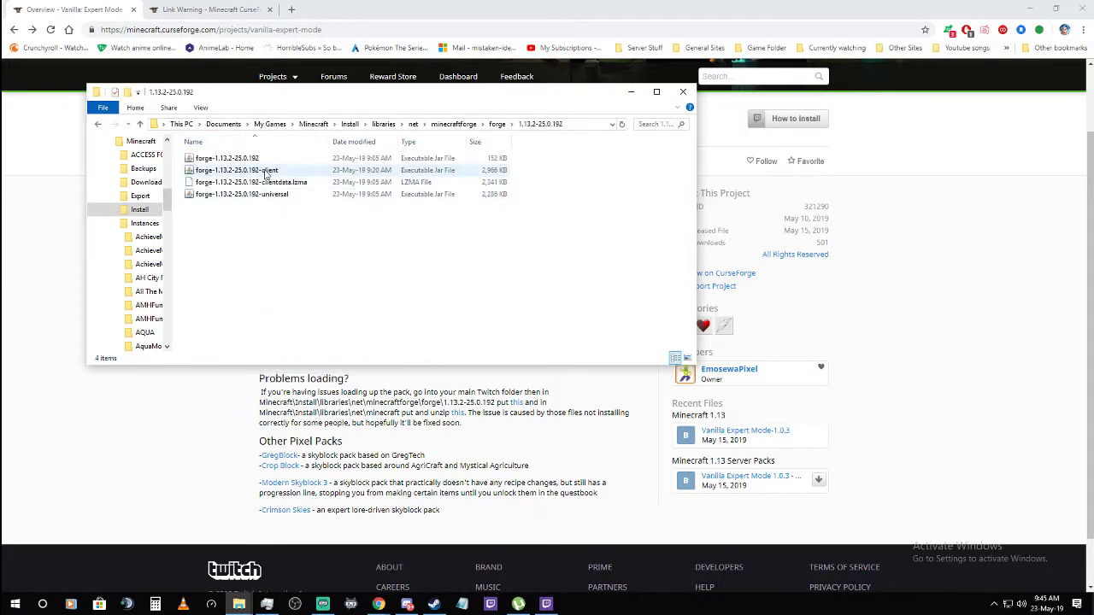
{"action": "left_click", "coordinate": [498, 123]}
{"action": "scroll", "coordinate": [224, 345], "scroll_direction": "down", "scroll_amount": 1}
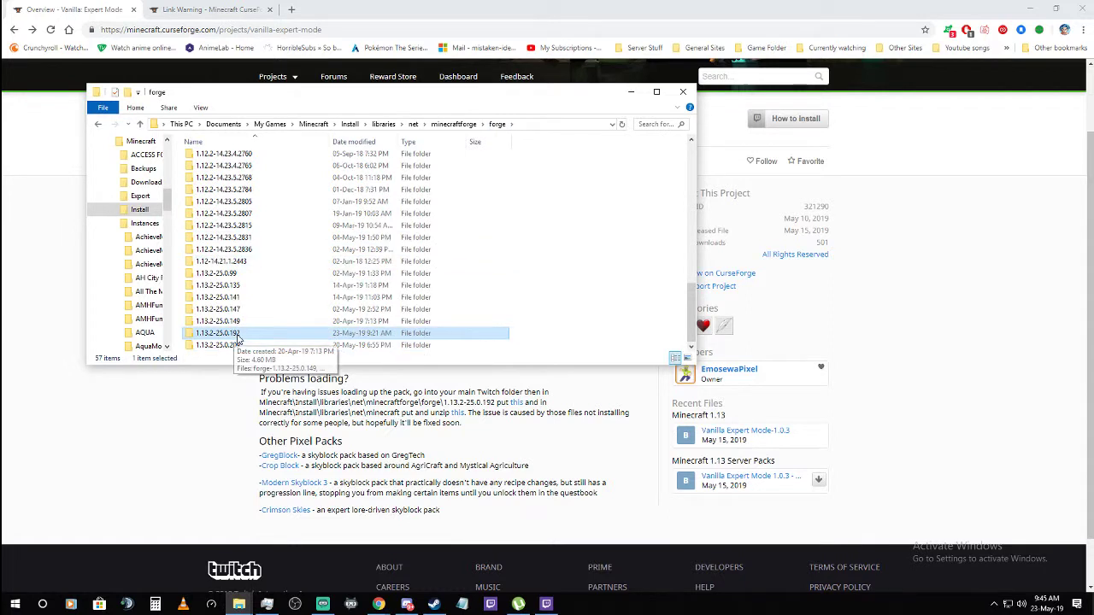
{"action": "left_click", "coordinate": [220, 347]}
{"action": "double_click", "coordinate": [221, 346]}
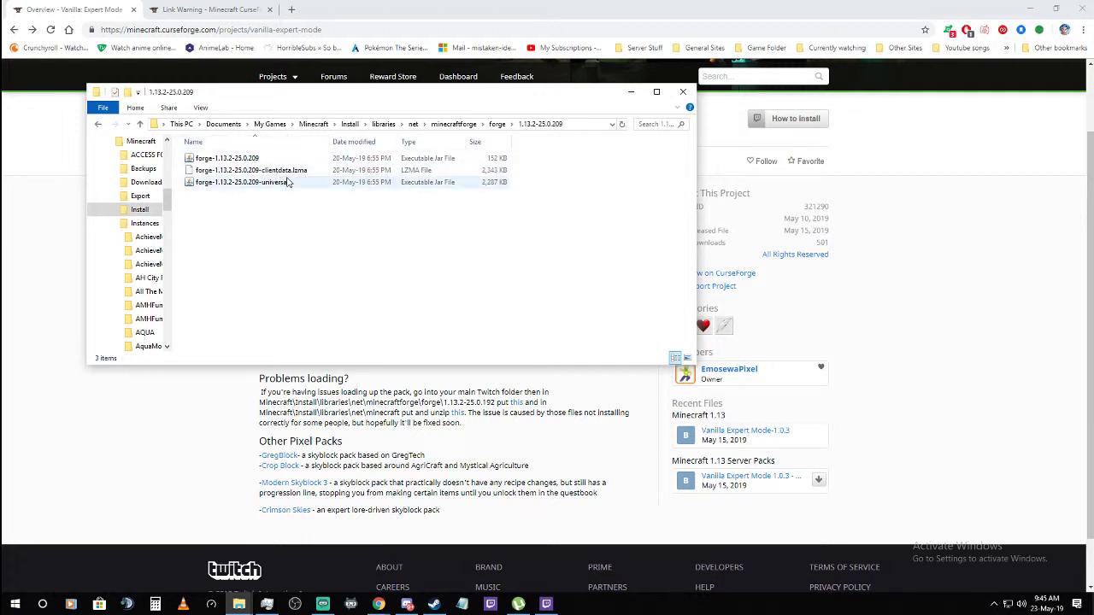
{"action": "left_click", "coordinate": [498, 124]}
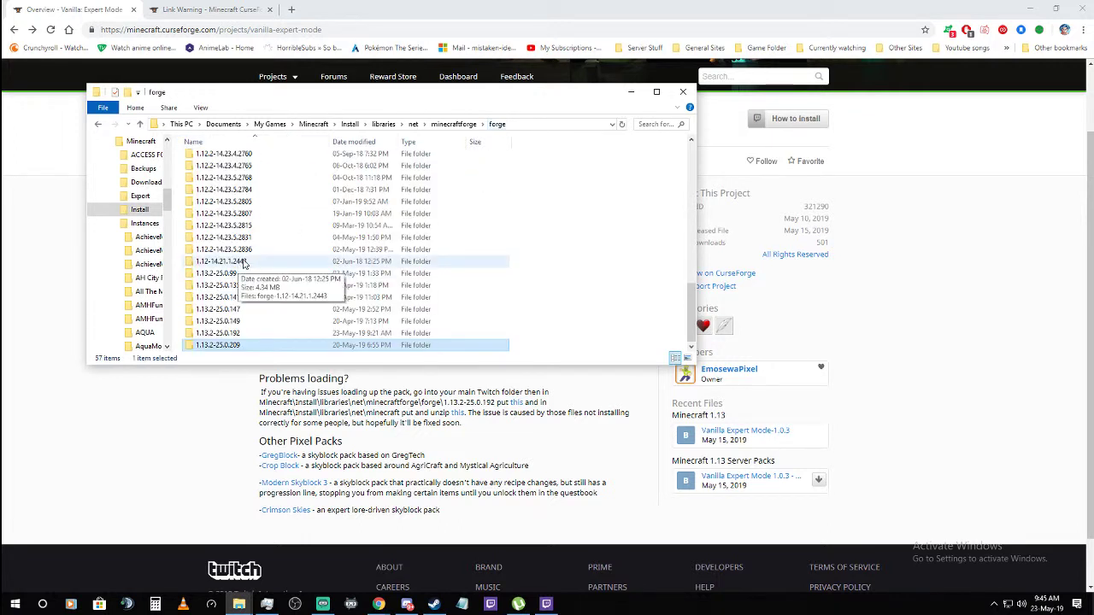
{"action": "double_click", "coordinate": [217, 334]}
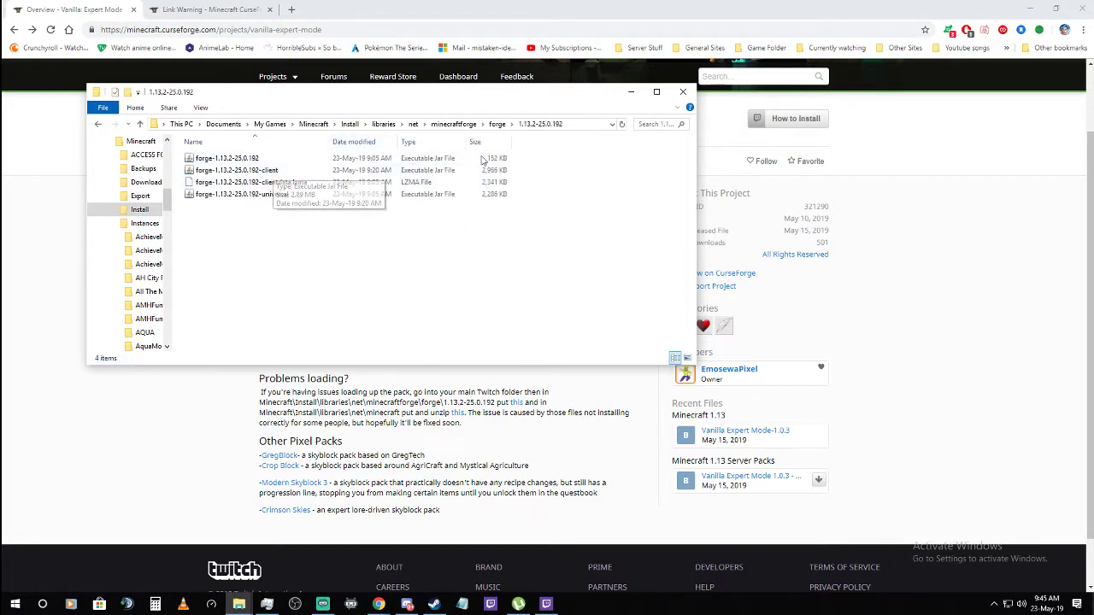
{"action": "left_click", "coordinate": [414, 125]}
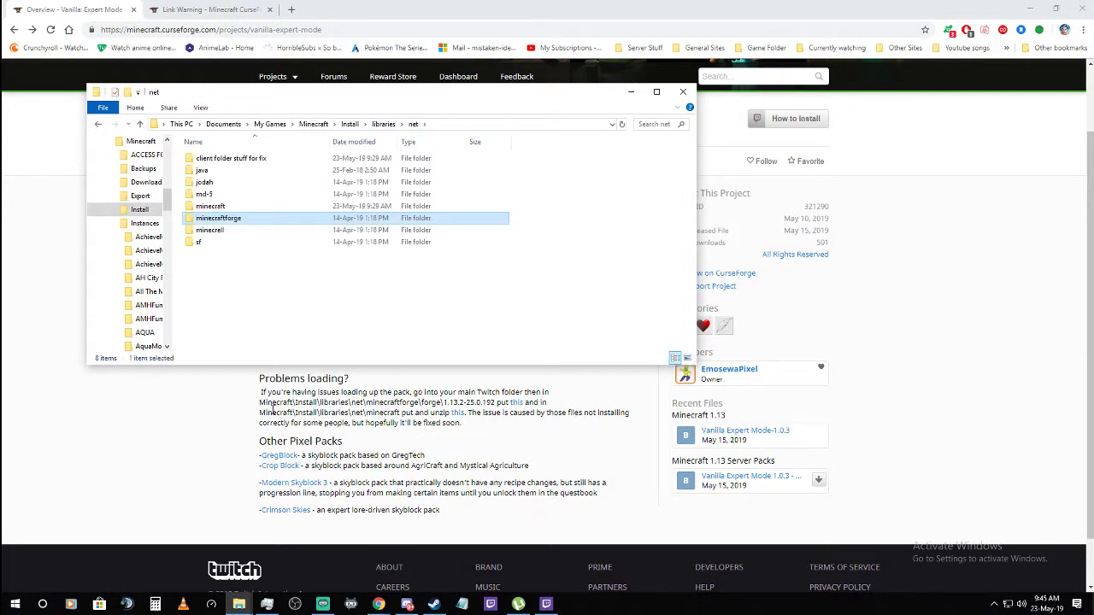
Bring up the client.zip download page, then bring the net folder window back to front.
{"action": "left_click", "coordinate": [458, 415]}
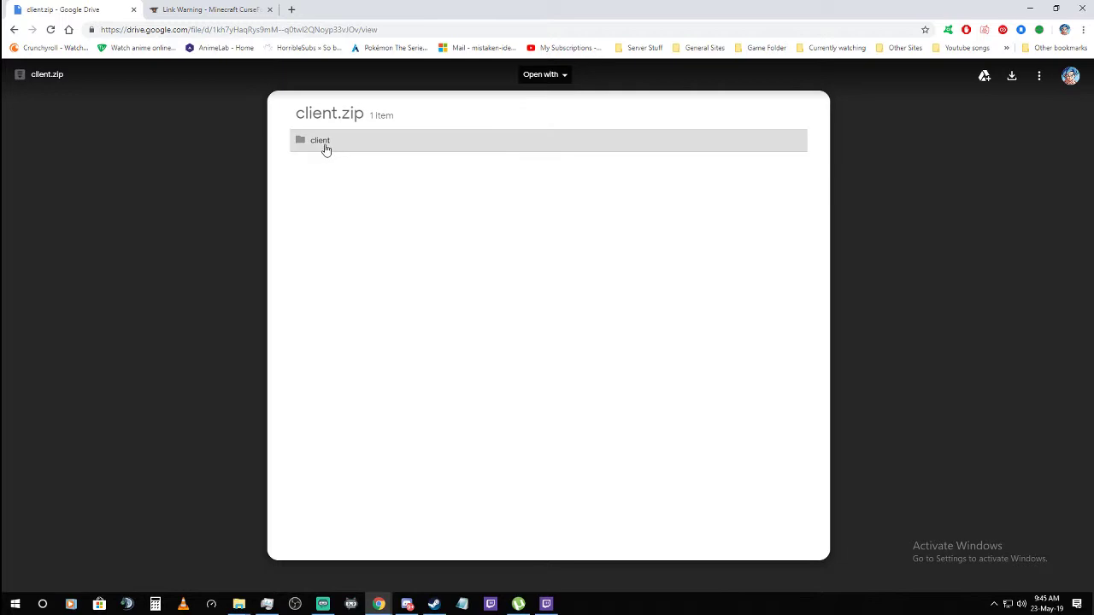
{"action": "left_click", "coordinate": [239, 605]}
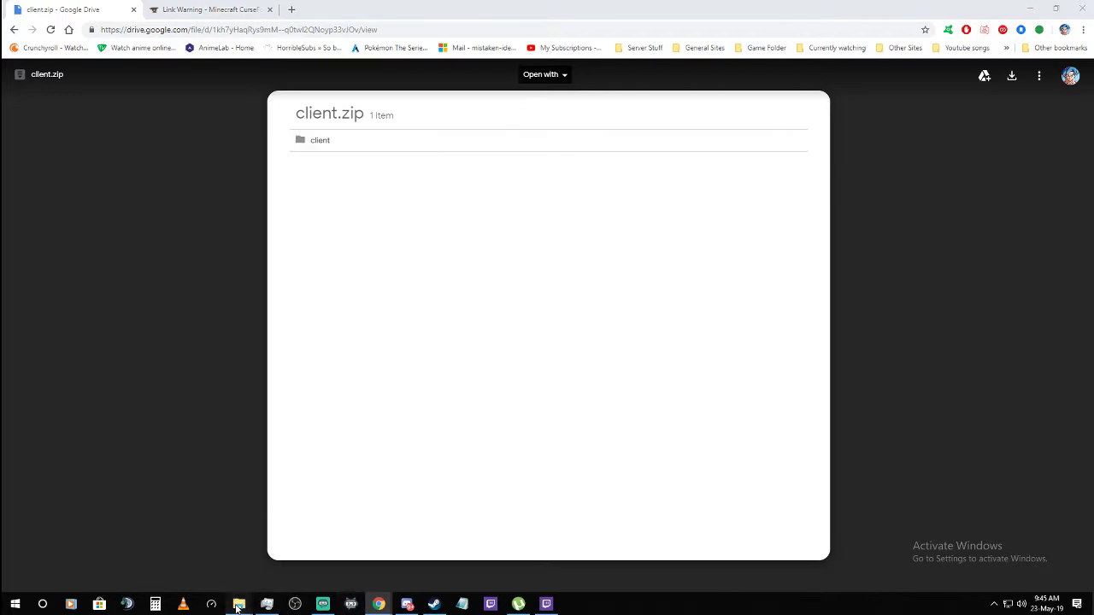
{"action": "mouse_move", "coordinate": [289, 565]}
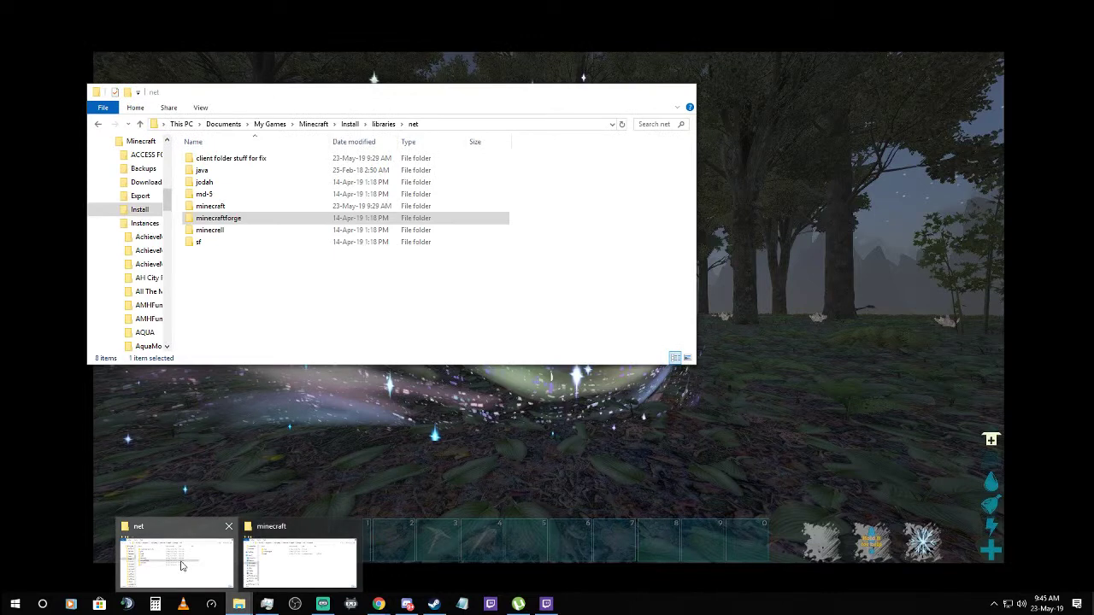
{"action": "left_click", "coordinate": [176, 562]}
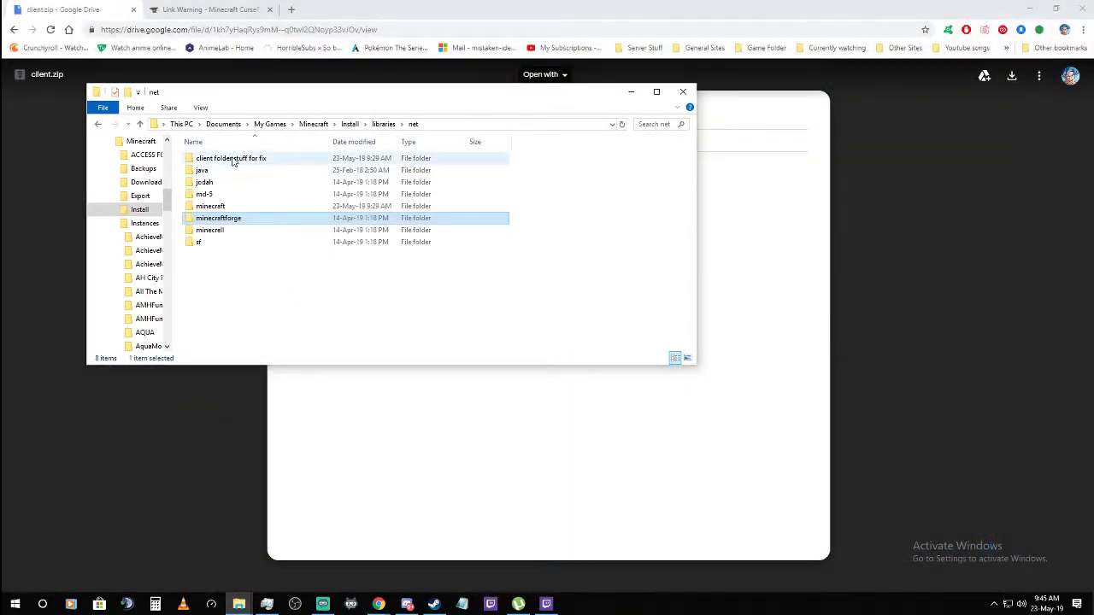
Inspect the version folders inside client folder stuff for fix\client, then return to net.
{"action": "double_click", "coordinate": [233, 160]}
{"action": "left_click", "coordinate": [205, 162]}
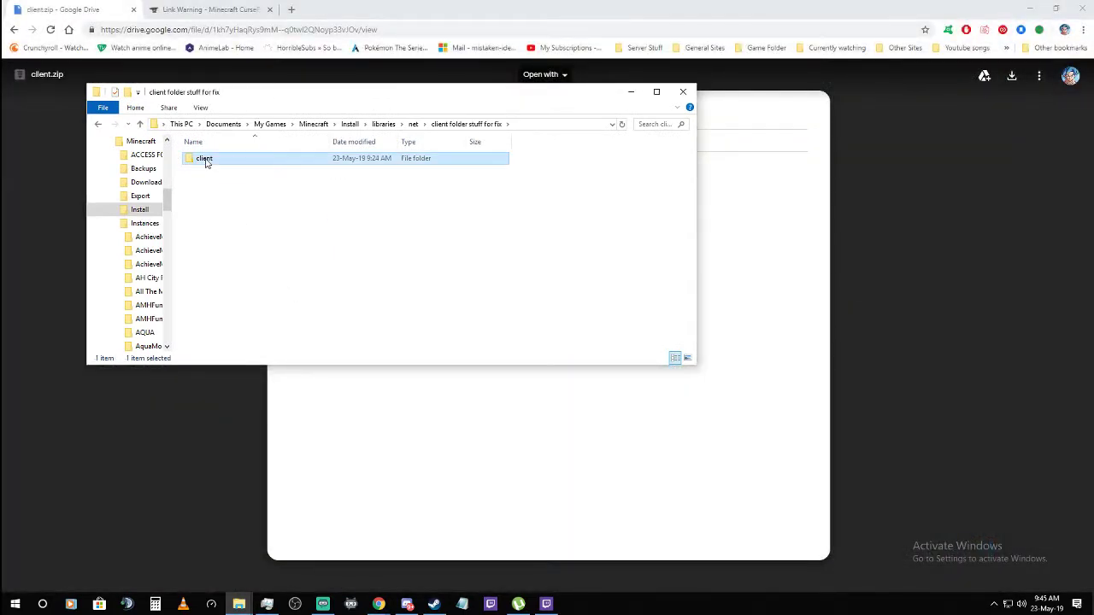
{"action": "double_click", "coordinate": [205, 162]}
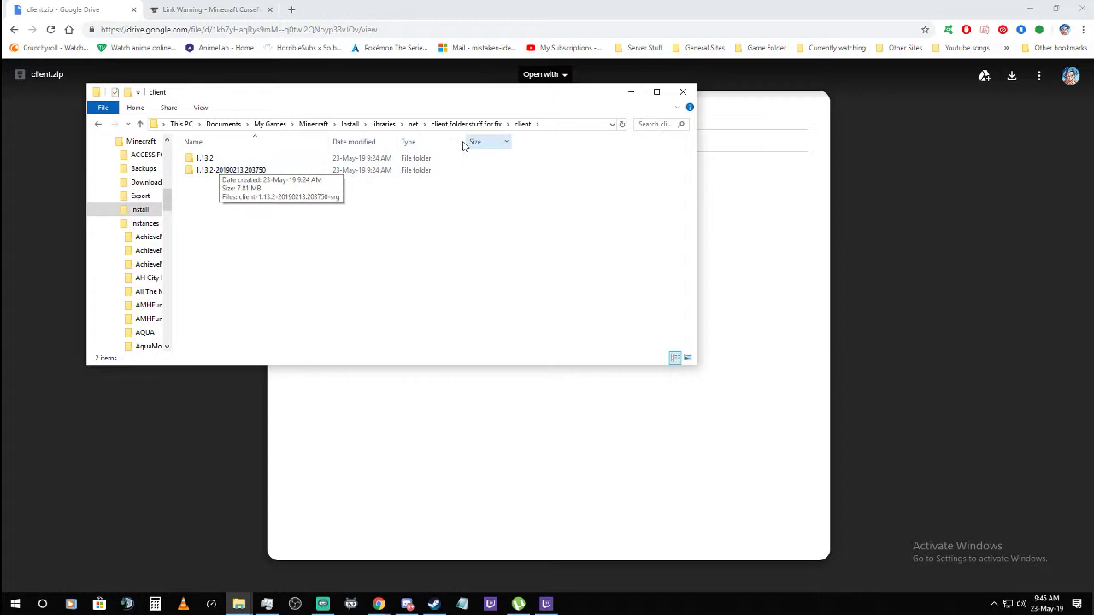
{"action": "left_click", "coordinate": [450, 125]}
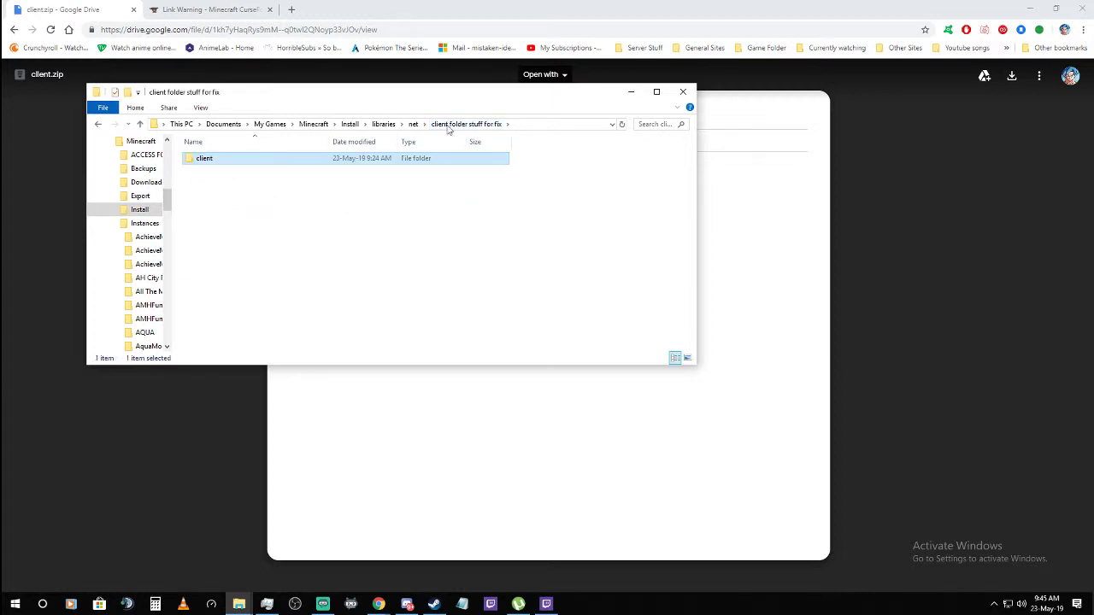
{"action": "left_click", "coordinate": [414, 125]}
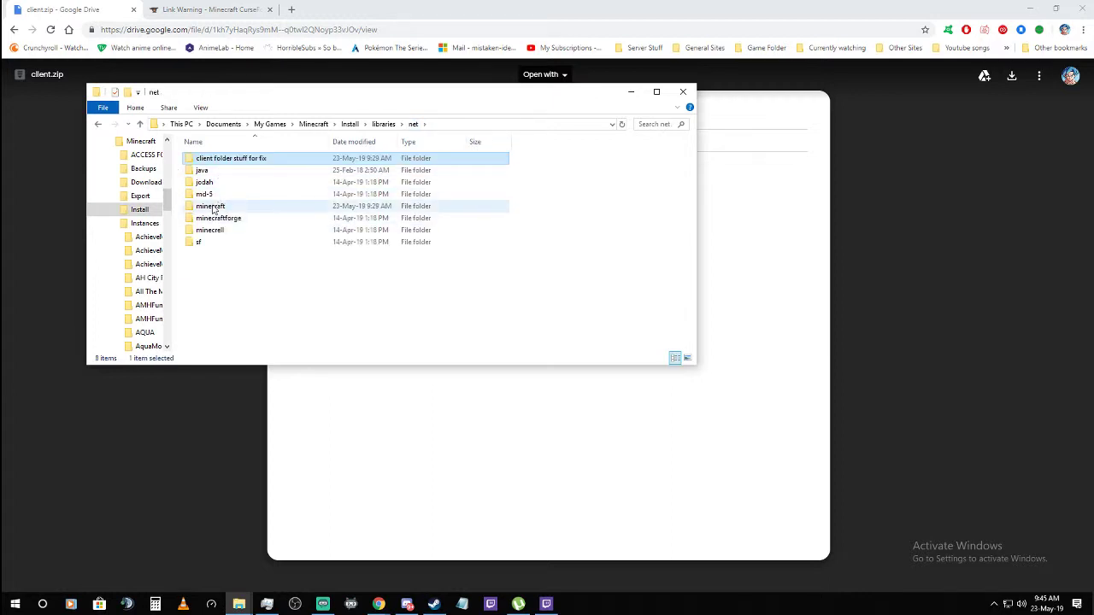
Confirm net\minecraft\client holds 1.13.2 and 1.13.2-20190213.203750, then minimize Explorer.
{"action": "double_click", "coordinate": [212, 207]}
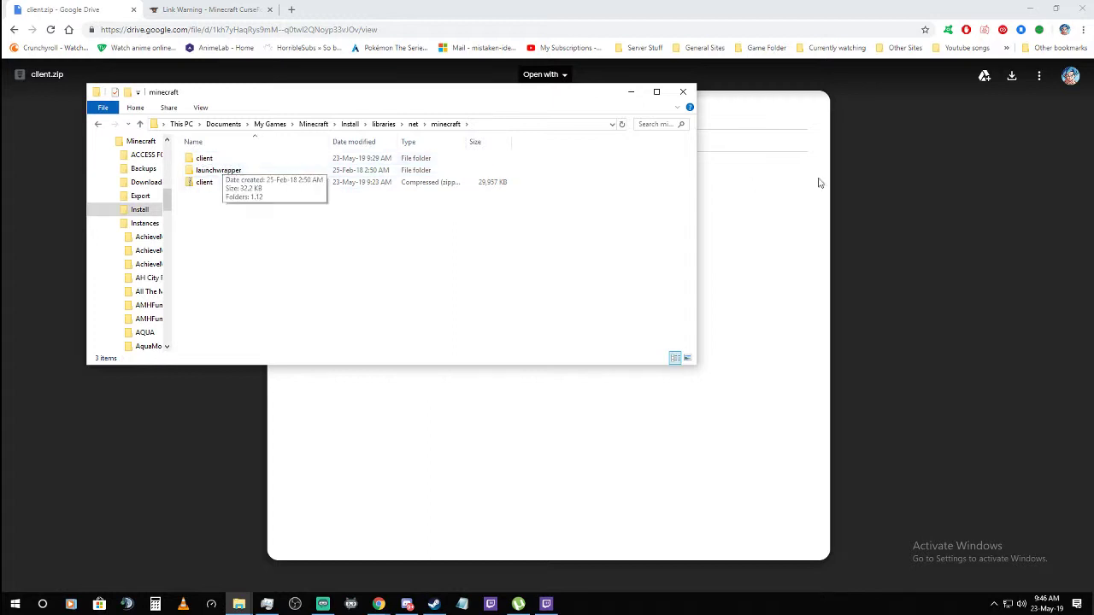
{"action": "double_click", "coordinate": [212, 164]}
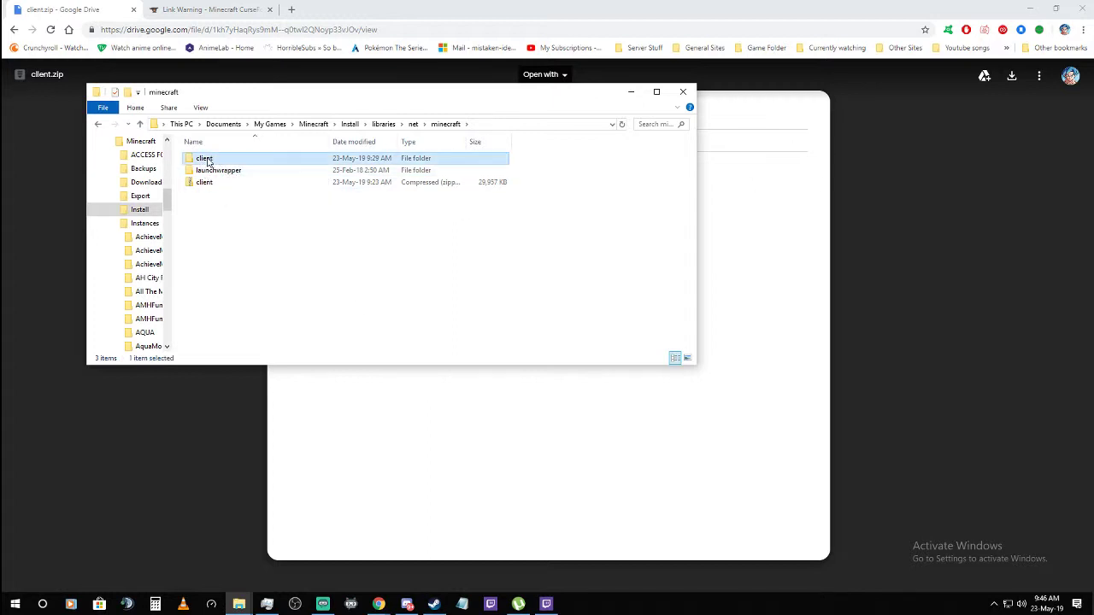
{"action": "left_click", "coordinate": [446, 124]}
{"action": "left_click", "coordinate": [631, 94]}
Close the Link Warning tab, minimize Chrome, and launch the Expert Mode modpack from Twitch.
{"action": "left_click", "coordinate": [248, 10]}
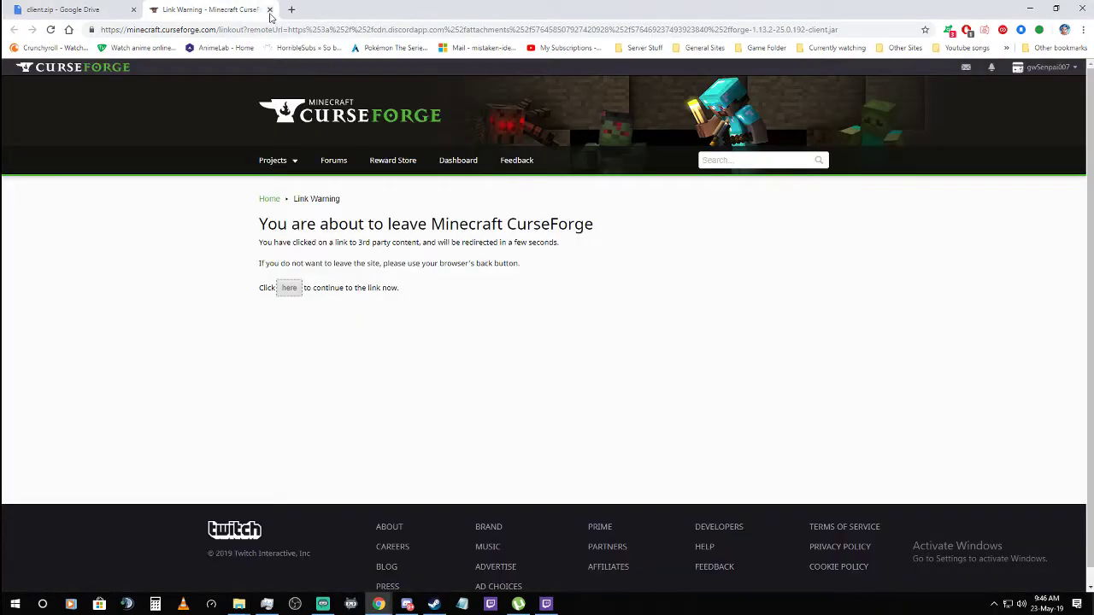
{"action": "left_click", "coordinate": [270, 9]}
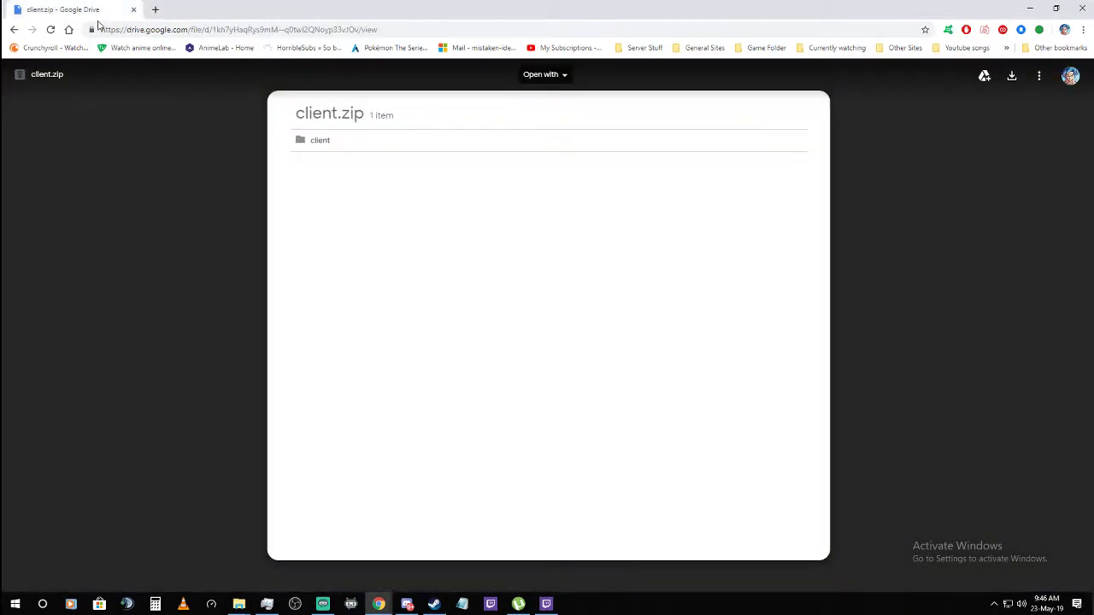
{"action": "left_click", "coordinate": [1031, 10]}
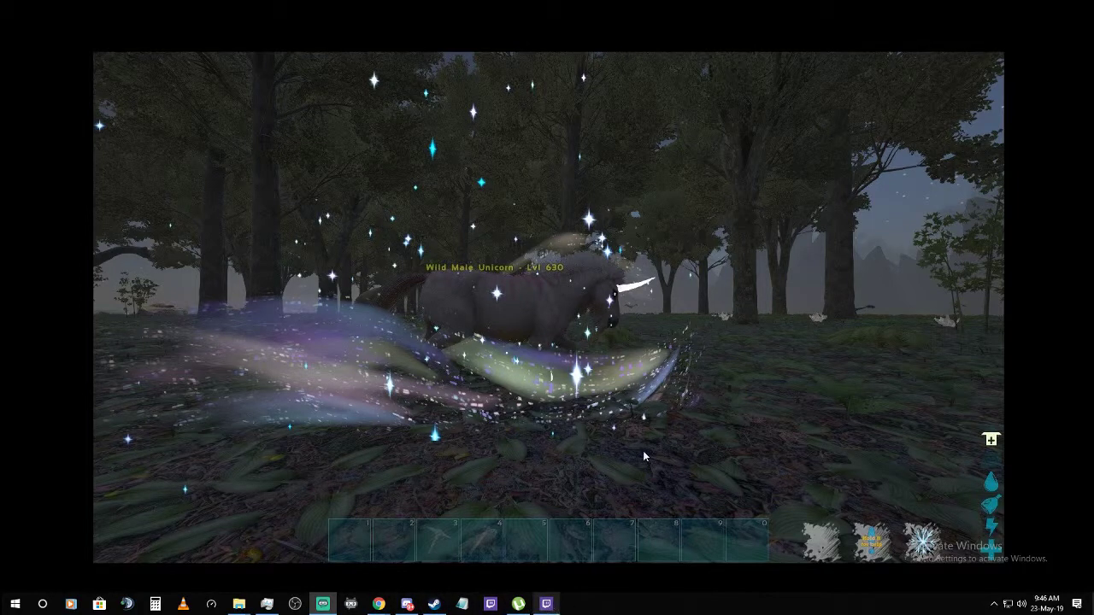
{"action": "left_click", "coordinate": [546, 604]}
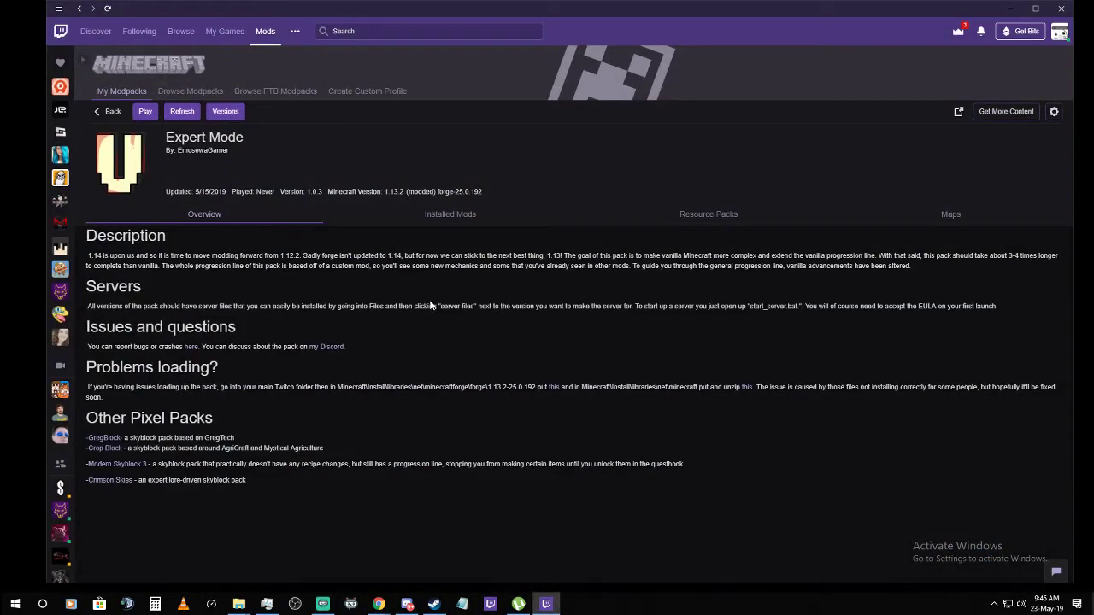
{"action": "left_click", "coordinate": [145, 113]}
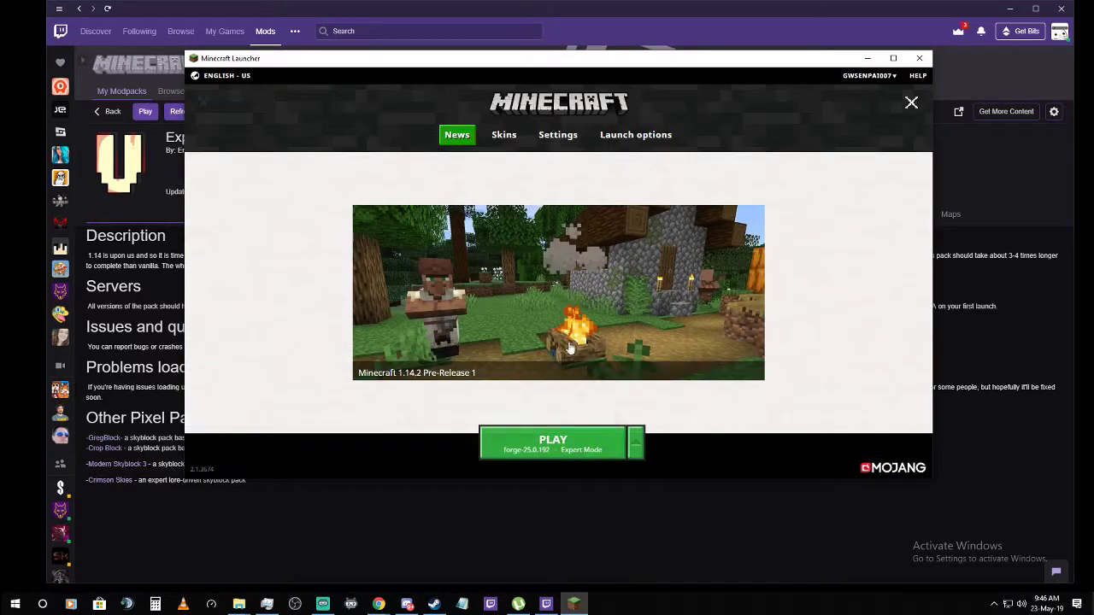
Press PLAY on the forge-25.0.192 Expert Mode profile and let Minecraft 1.13.2 load.
{"action": "left_click", "coordinate": [565, 439]}
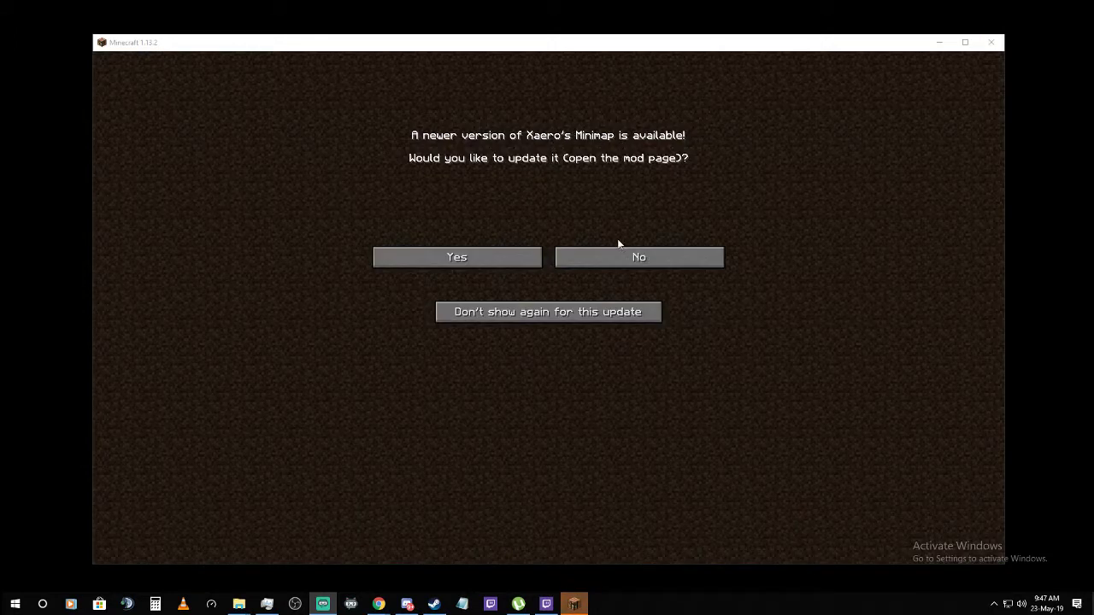
Decline the Xaero's Minimap update, review the 23 loaded mods, and return to the title screen.
{"action": "left_click", "coordinate": [630, 257]}
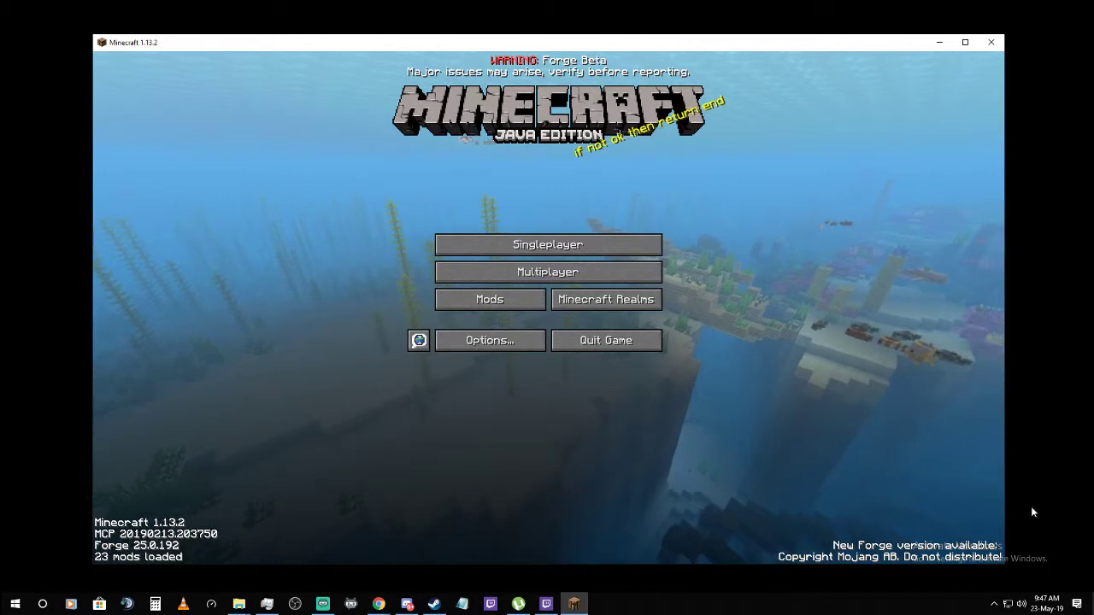
{"action": "left_click", "coordinate": [503, 300]}
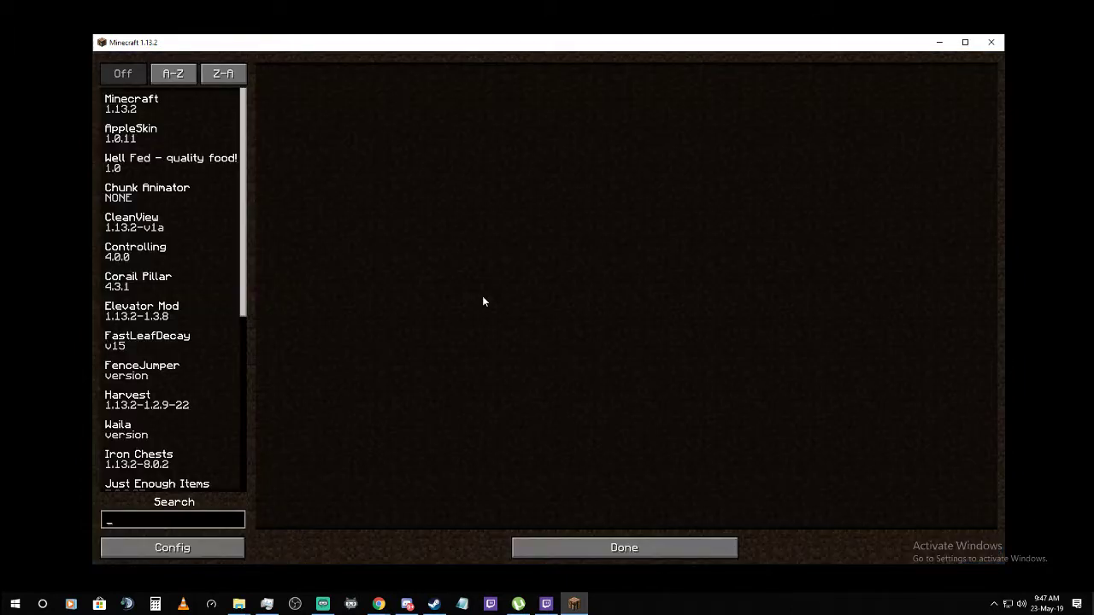
{"action": "mouse_move", "coordinate": [244, 159]}
{"action": "left_mouse_down"}
{"action": "mouse_move", "coordinate": [250, 424]}
{"action": "mouse_move", "coordinate": [246, 163]}
{"action": "left_mouse_up"}
{"action": "left_click", "coordinate": [621, 549]}
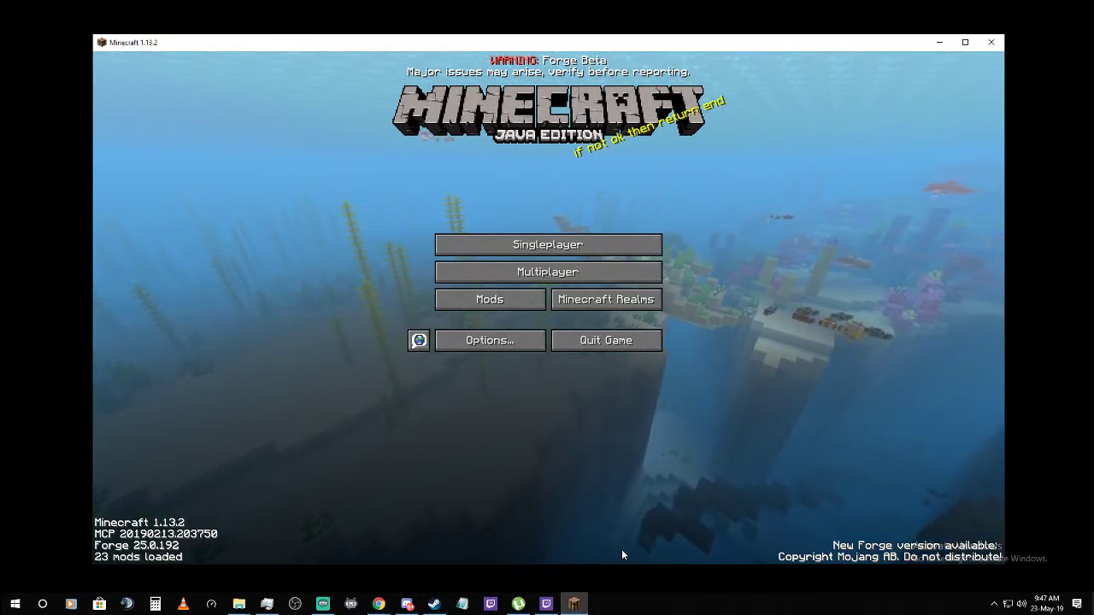